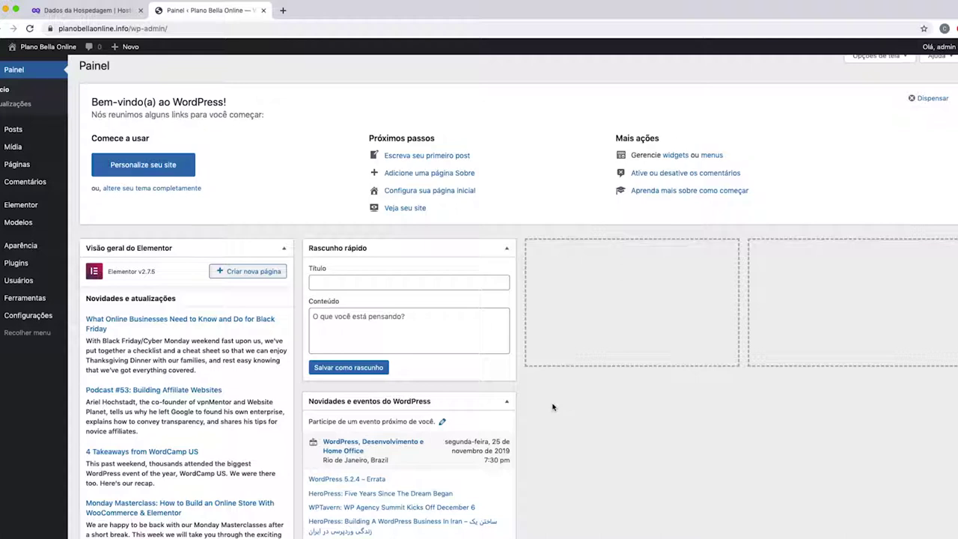
Install the Editor clássico plugin from the featured plugins and activate it
mouse_move(19, 263)
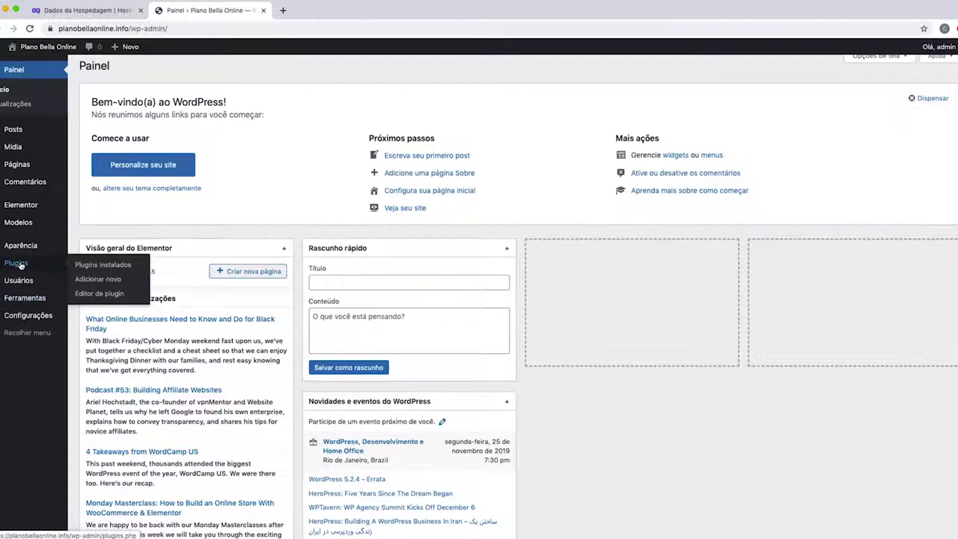
click(103, 279)
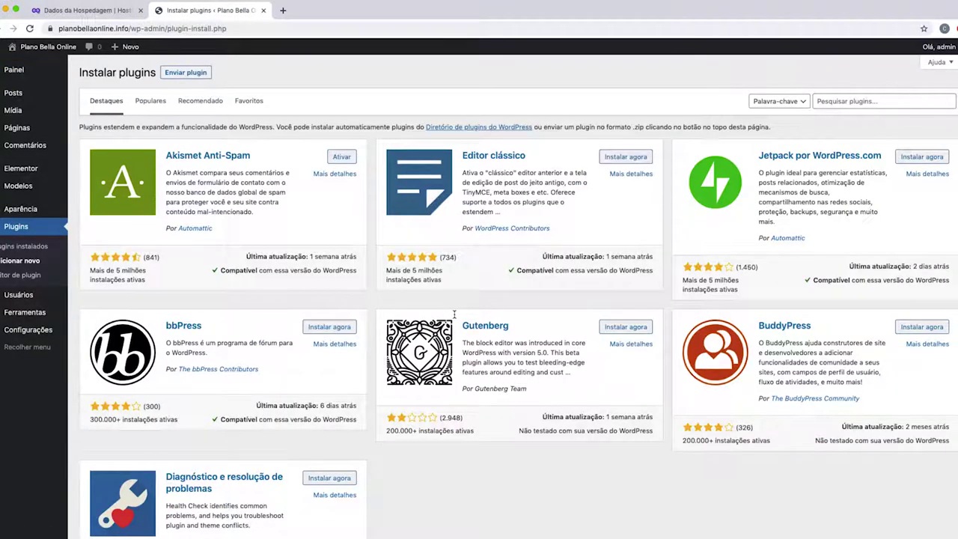
scroll(454, 315, down, 1)
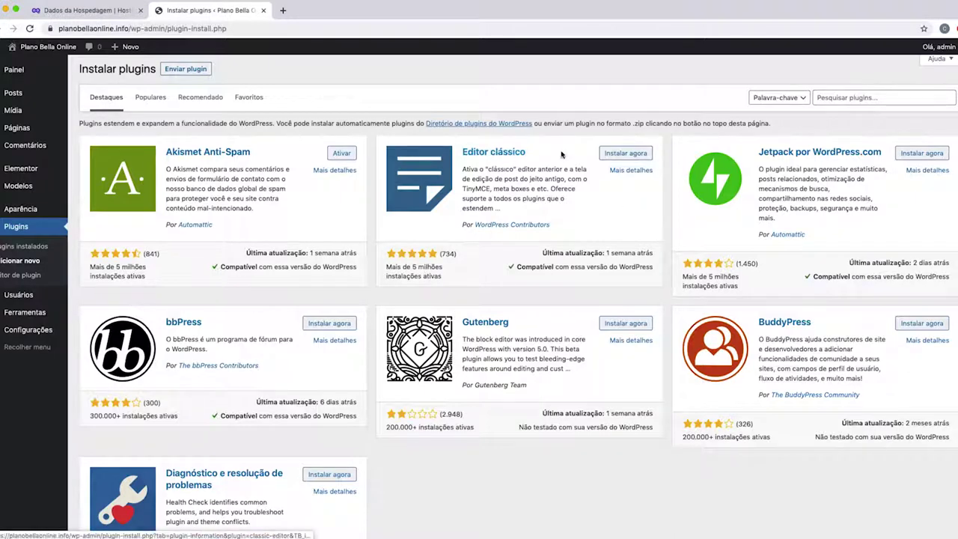
click(625, 156)
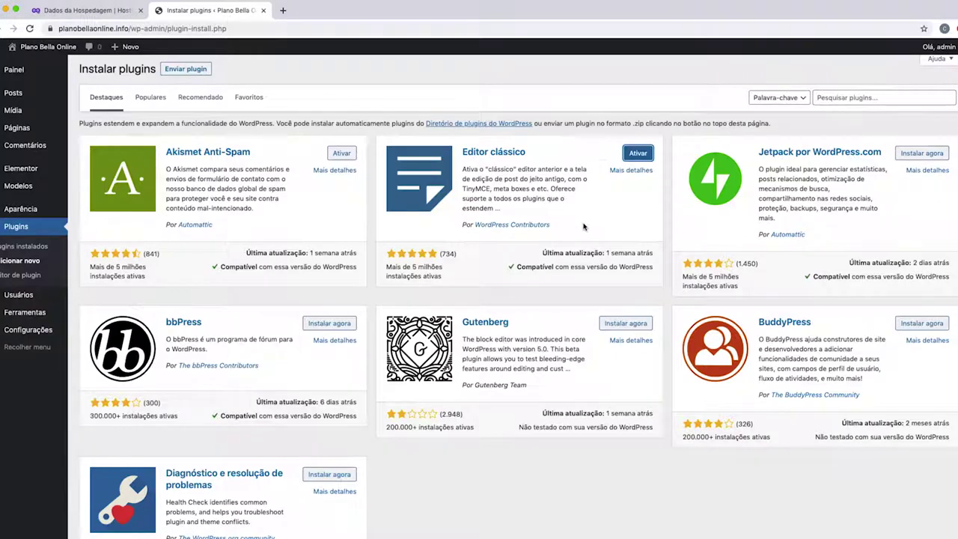
click(644, 152)
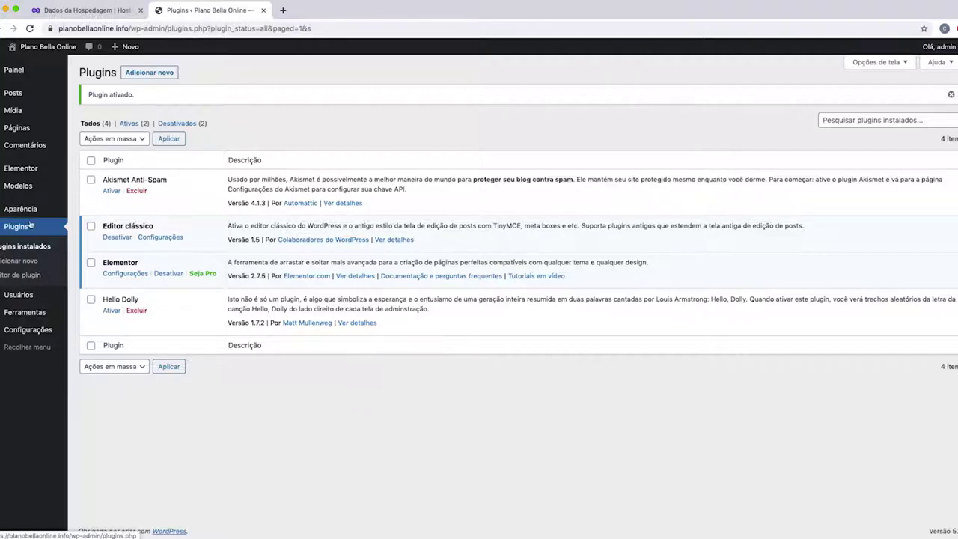
Search the plugin directory for "header and footer", then install and activate Header and Footer Scripts
click(20, 261)
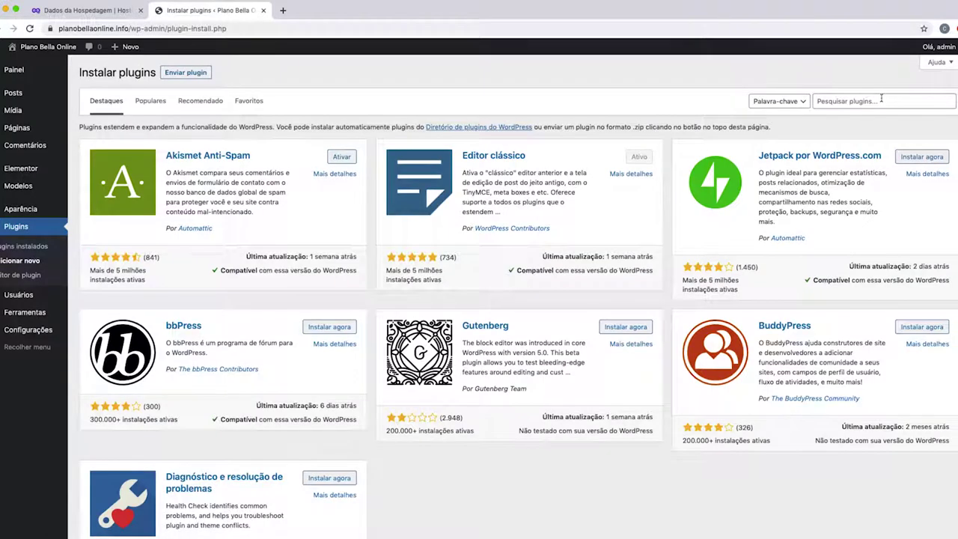
click(881, 99)
text(headers)
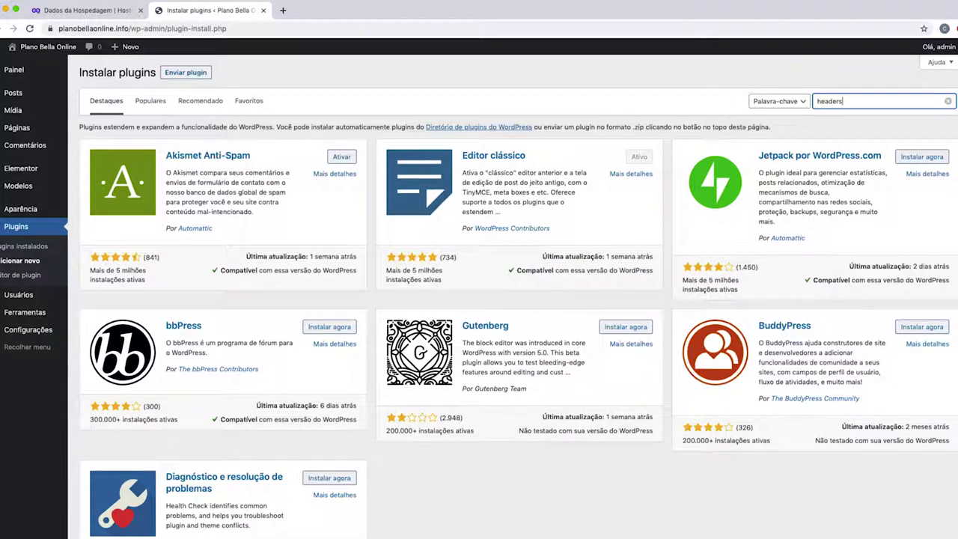
key(BackSpace)
text(and )
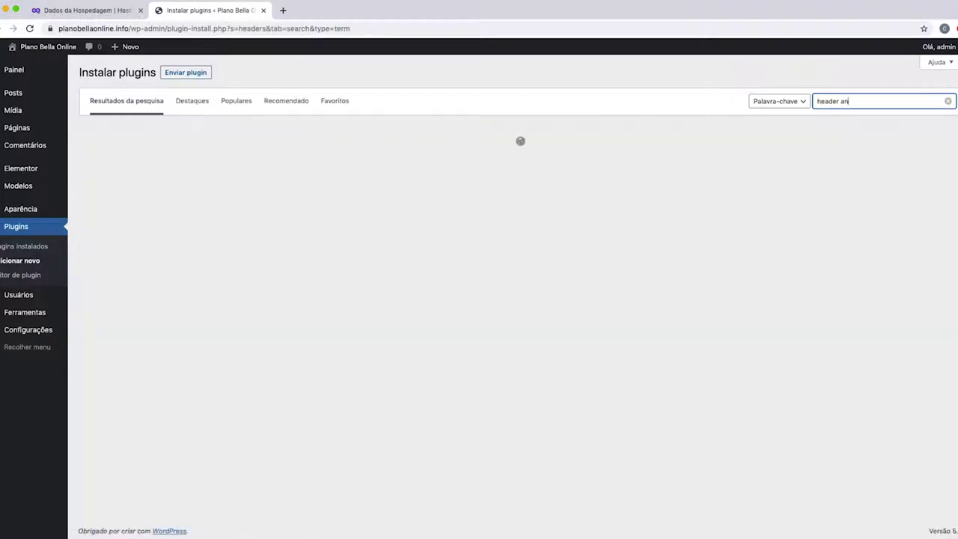
text(footers)
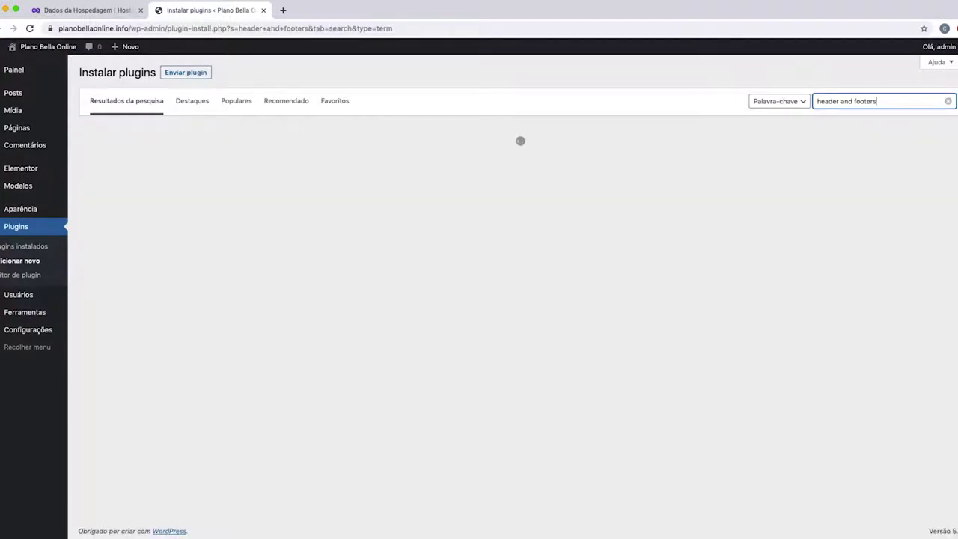
key(BackSpace)
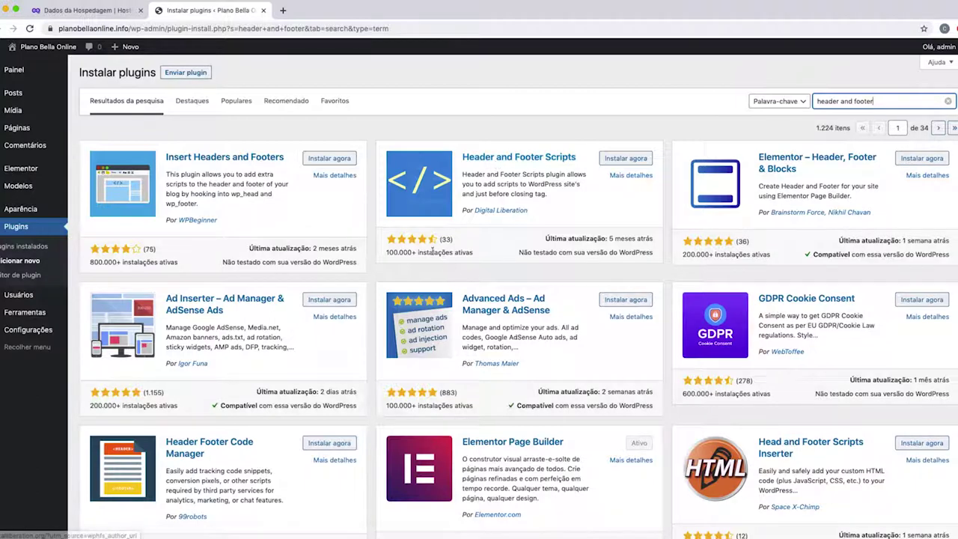
click(618, 159)
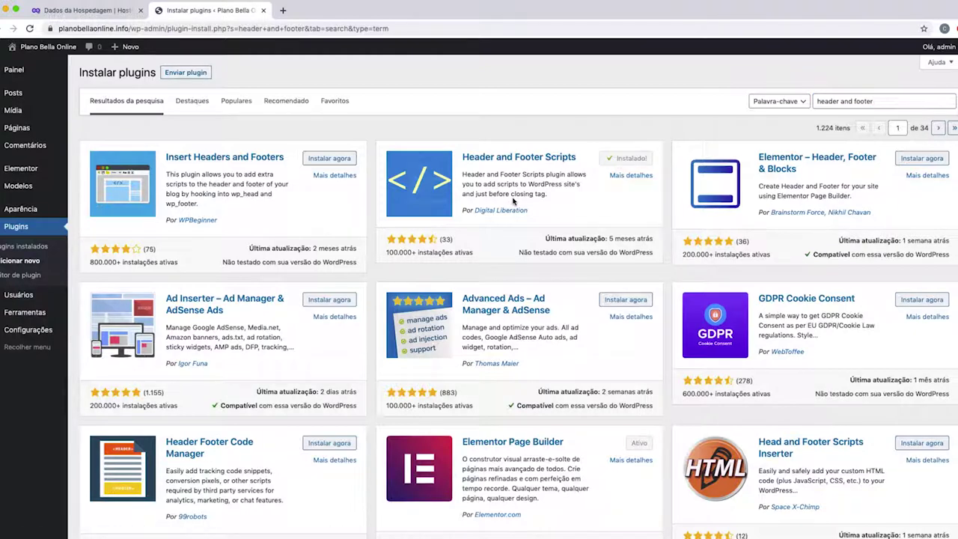
click(643, 162)
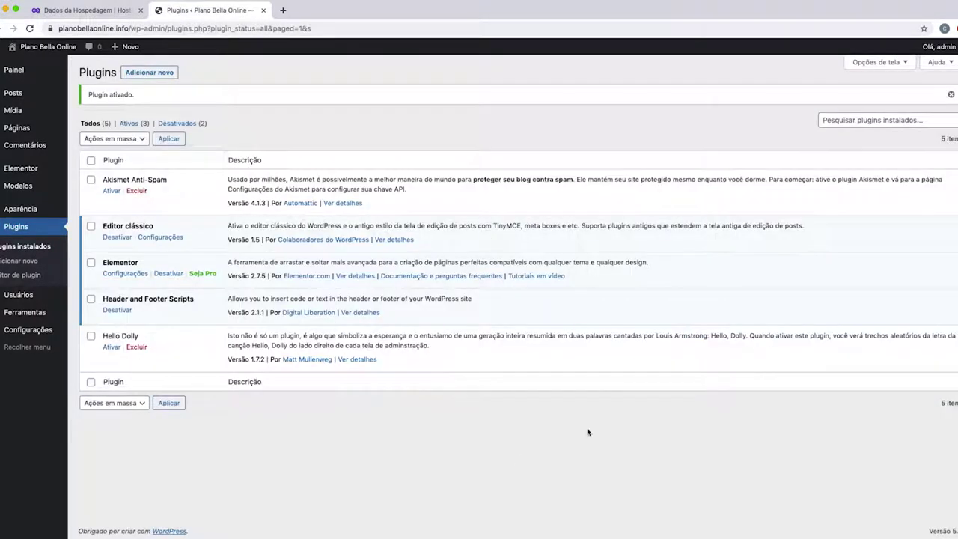
Open Sample Page for editing and examine the Insert Script to <head> field below the page content
mouse_move(20, 131)
click(120, 129)
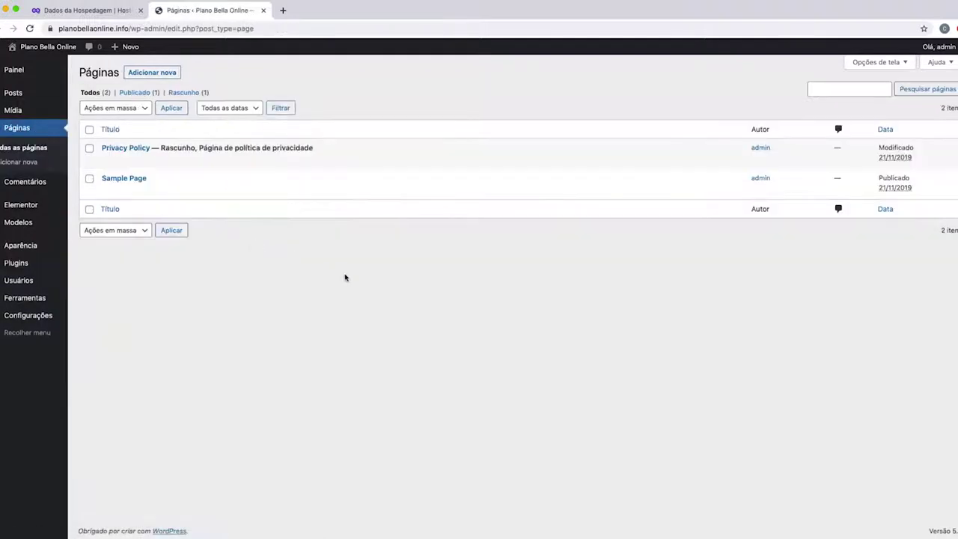
mouse_move(112, 185)
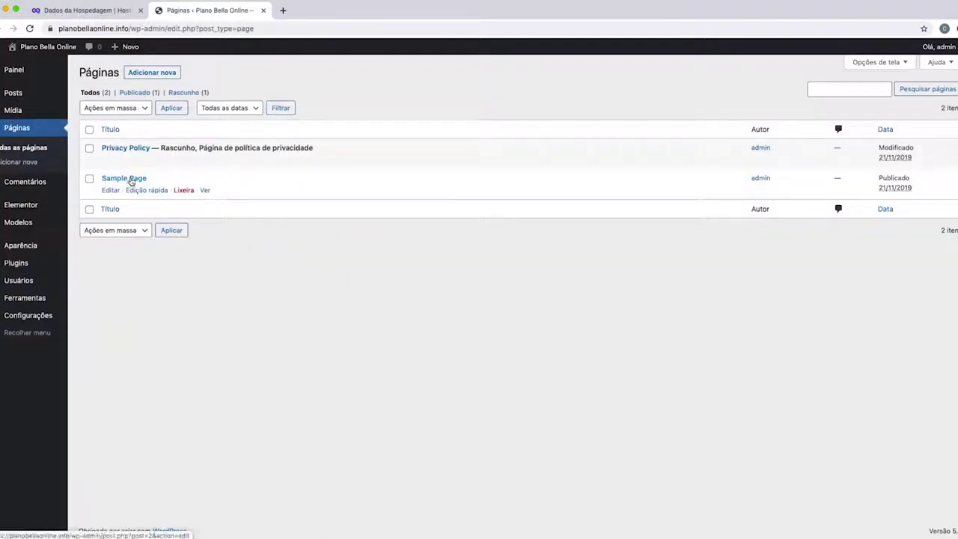
click(131, 181)
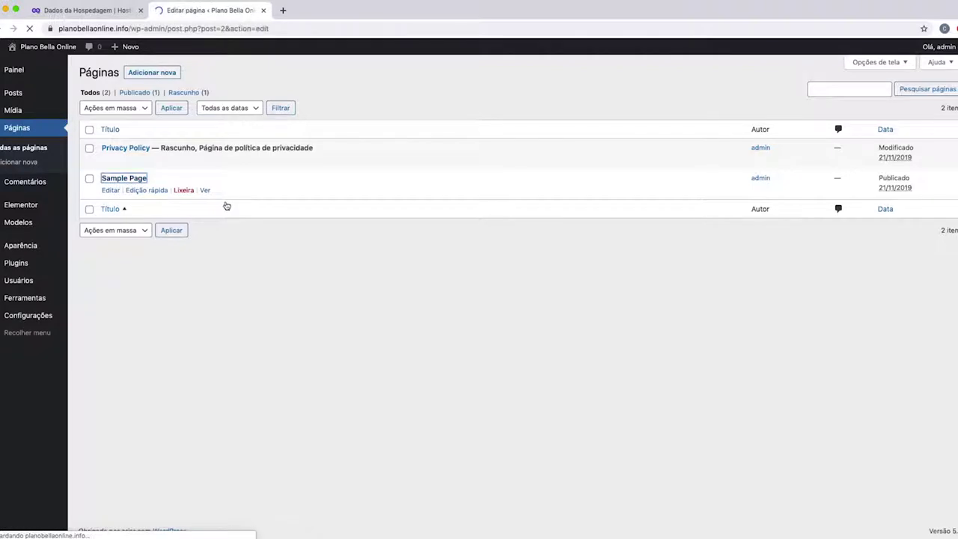
scroll(227, 205, down, 5)
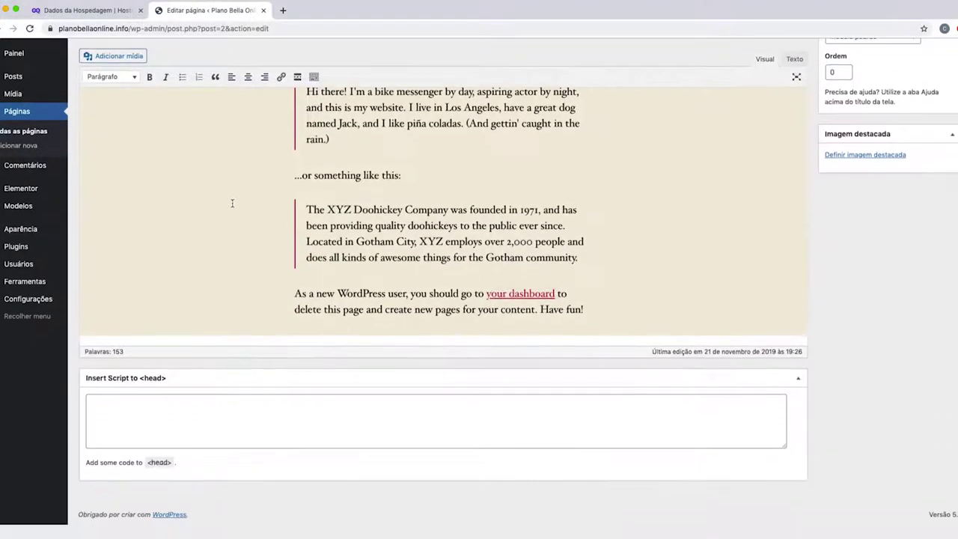
click(194, 445)
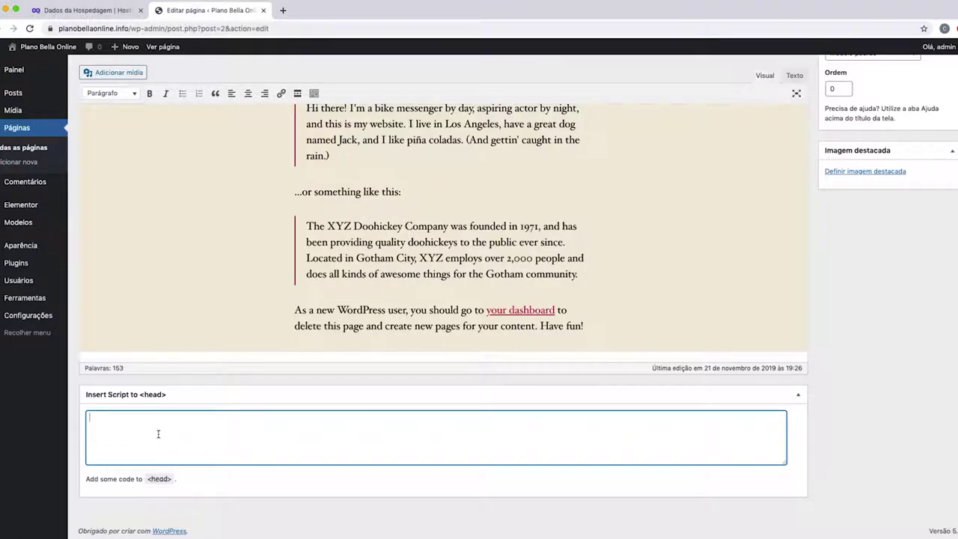
Search the plugin directory for "SSL", then install and activate SSL Insecure Content Fixer
mouse_move(12, 262)
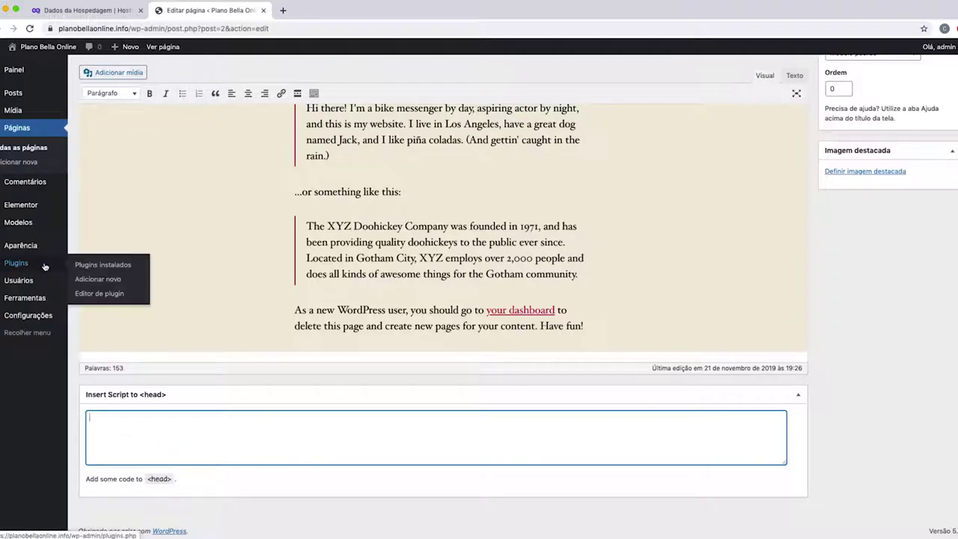
click(97, 278)
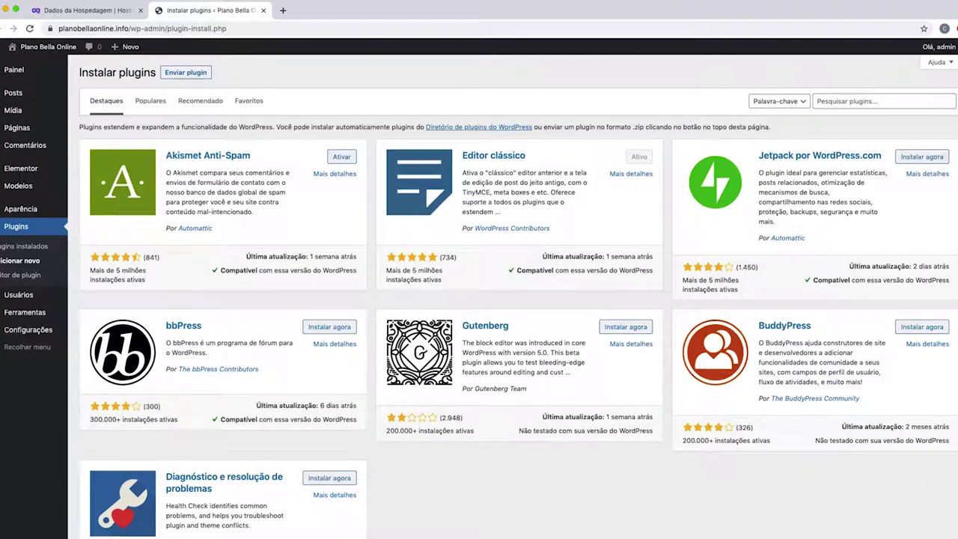
click(830, 101)
text(SSL)
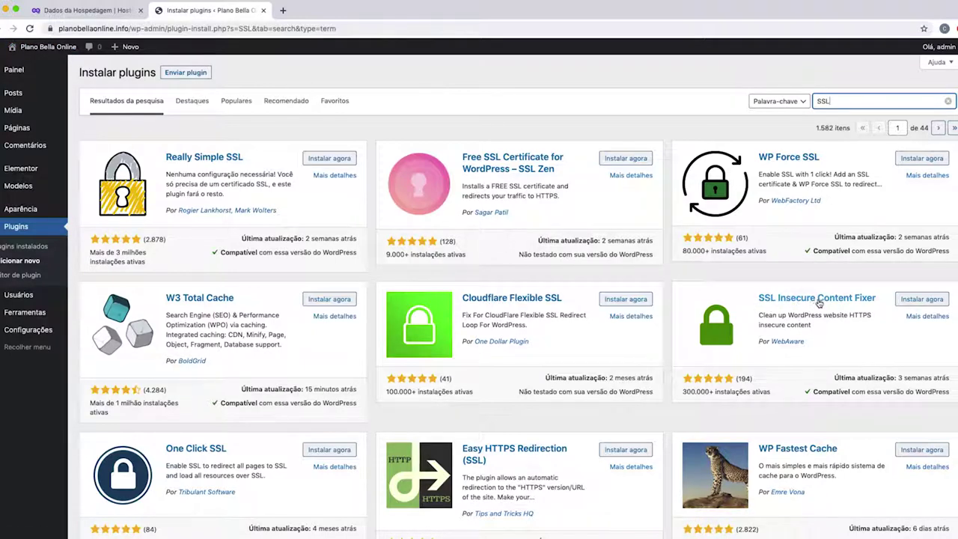
click(921, 300)
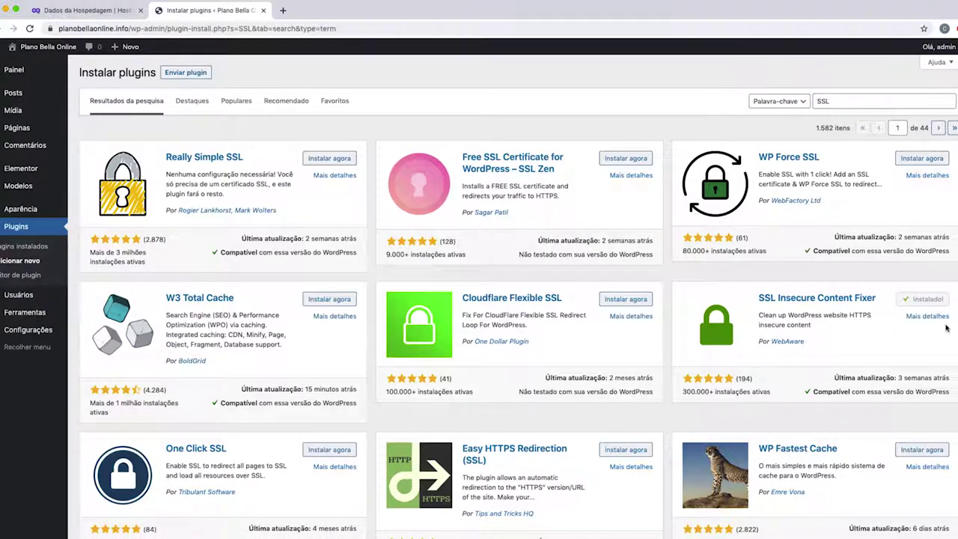
click(933, 299)
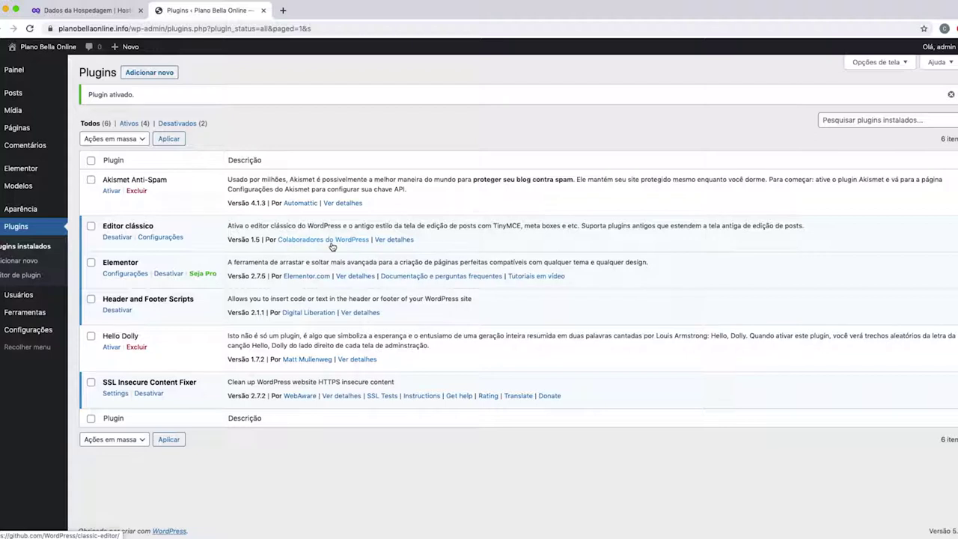
Set SSL Insecure Content Fixer's fixing level to Capture All and save the settings
click(115, 393)
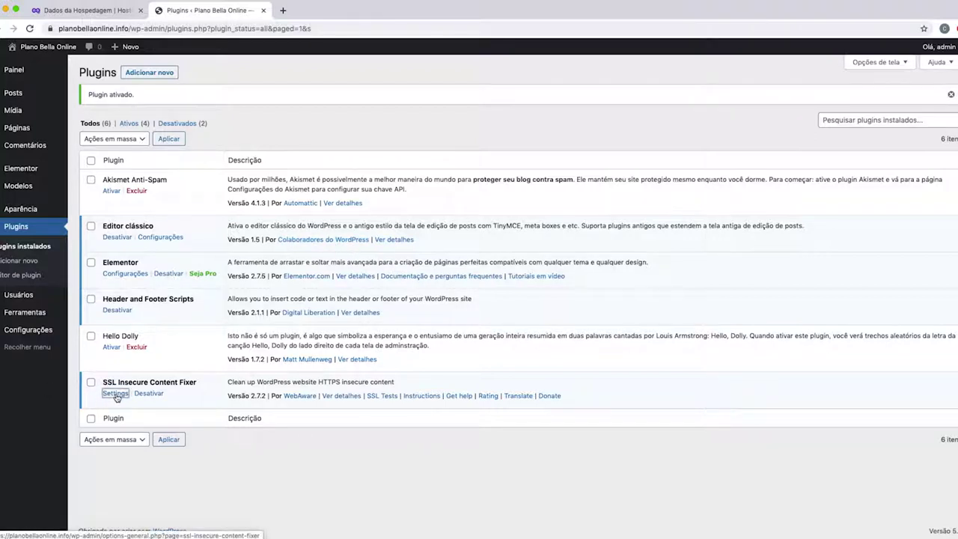
scroll(366, 371, down, 3)
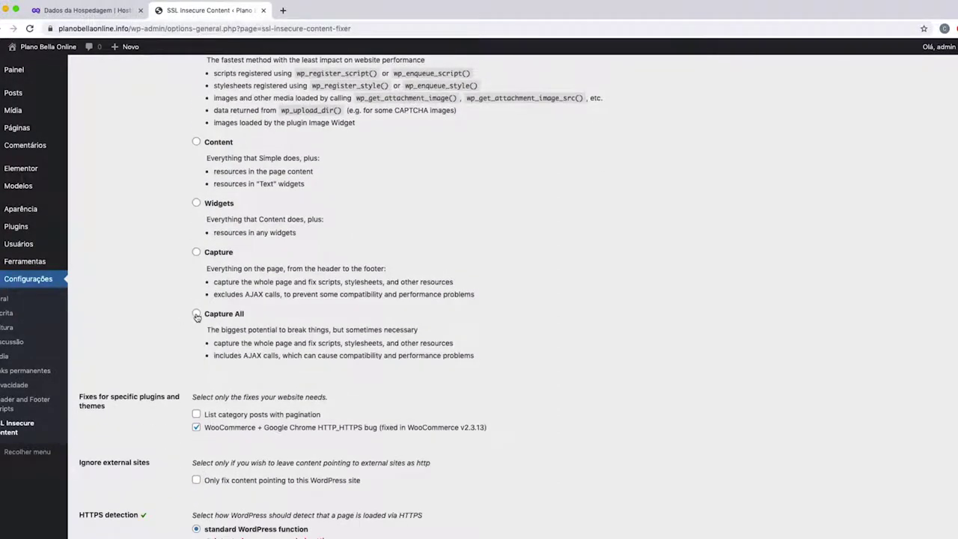
click(195, 315)
scroll(196, 317, down, 5)
click(112, 487)
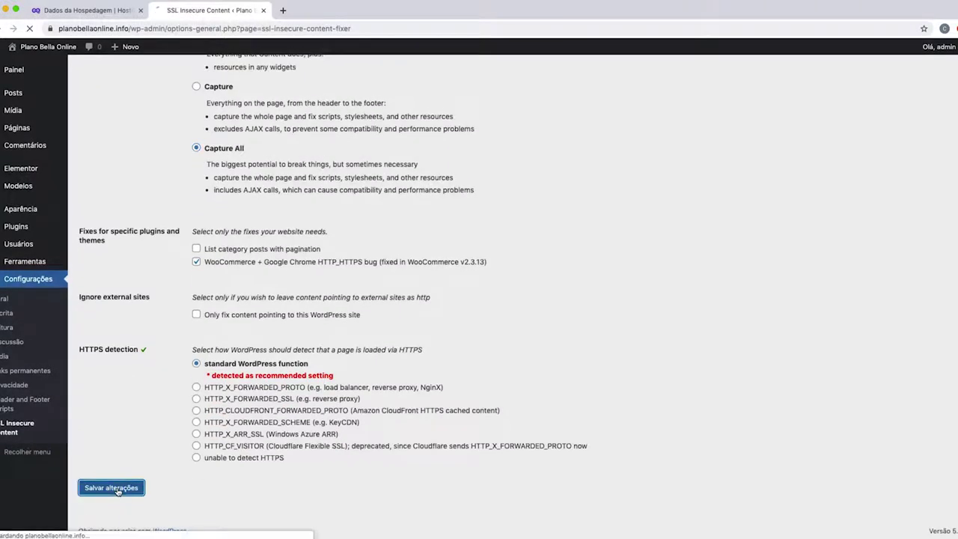
scroll(382, 389, down, 1)
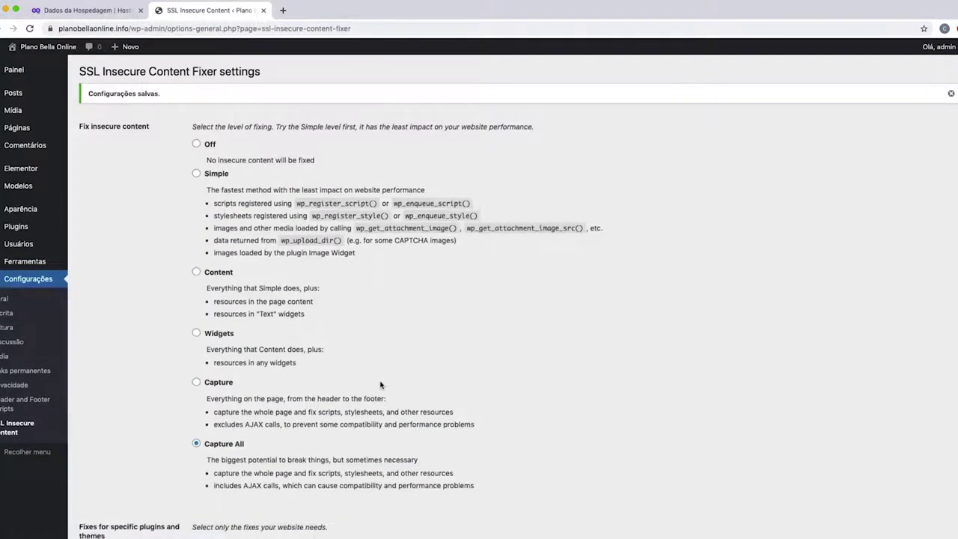
scroll(381, 384, up, 1)
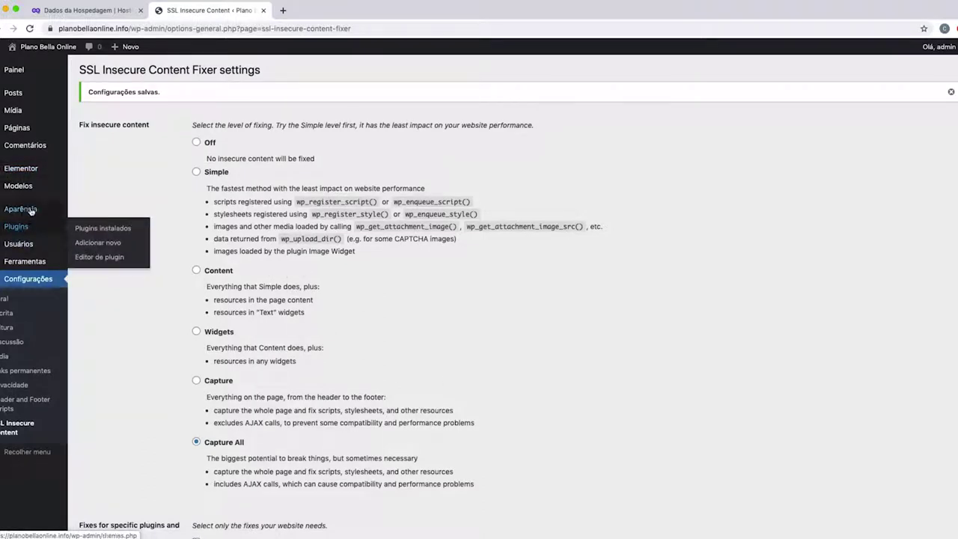
Search the plugin directory for "GA Google Analytics", then install and activate the GA Google Analytics plugin
mouse_move(18, 230)
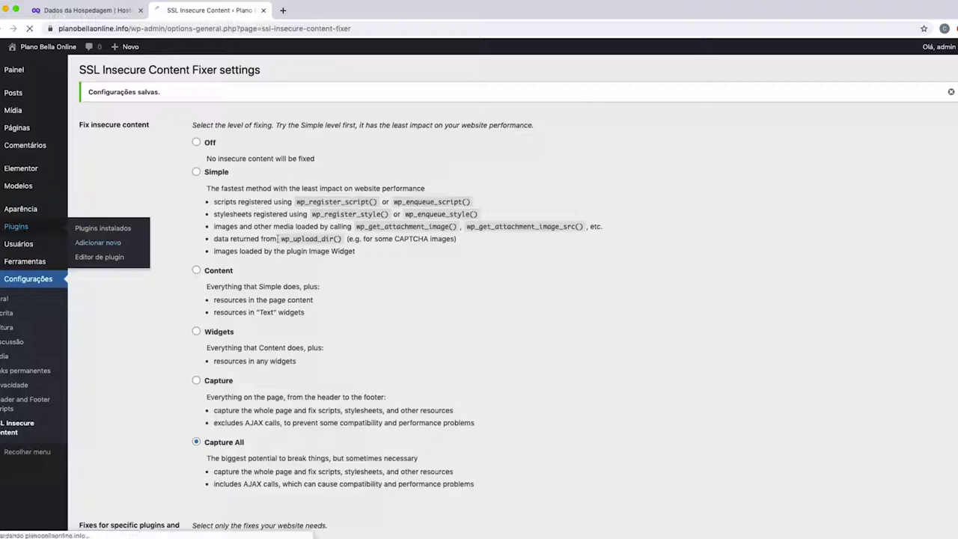
click(97, 242)
click(844, 99)
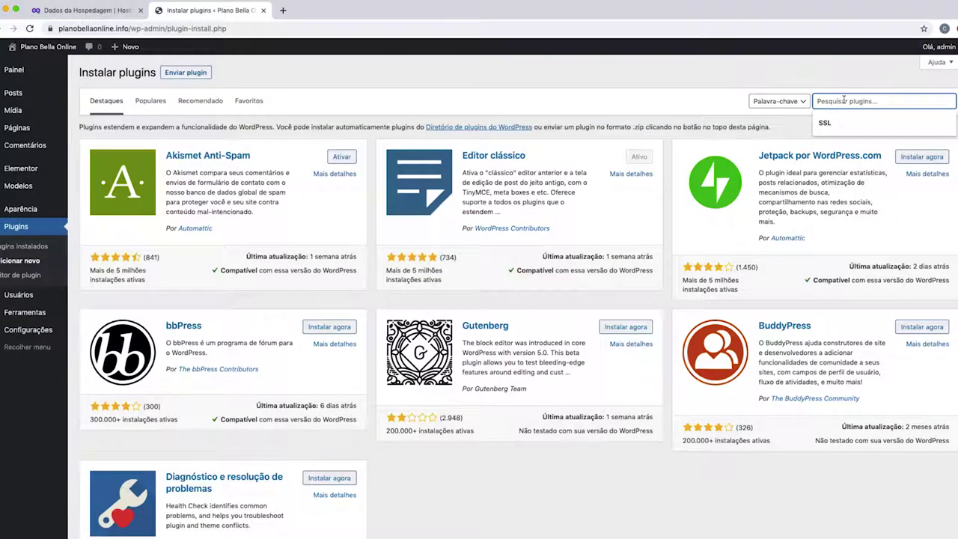
text(GA)
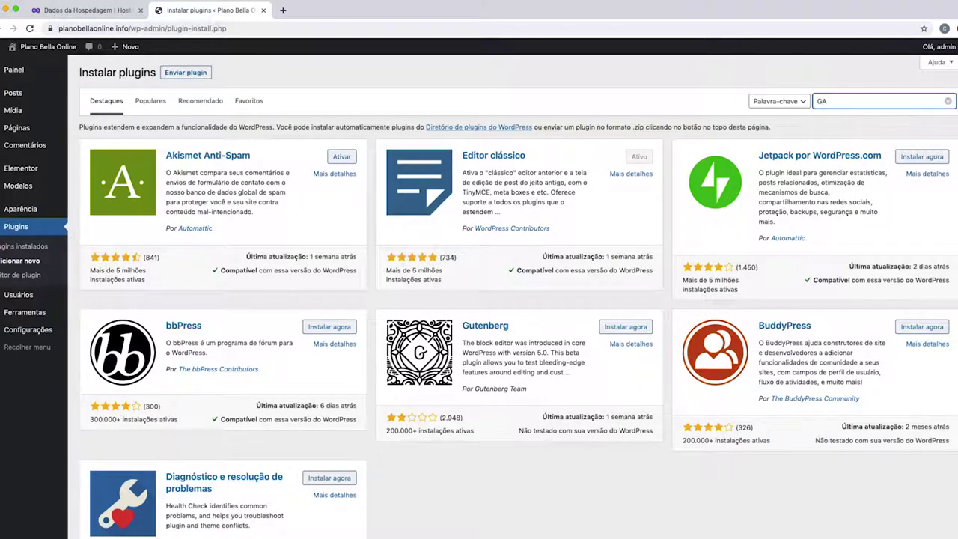
text( Google Analytics)
key(Return)
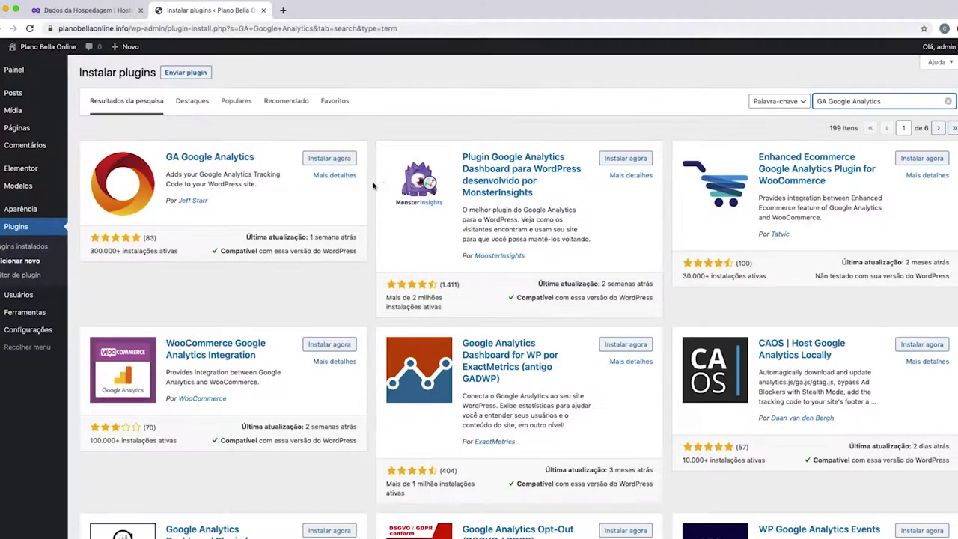
click(321, 160)
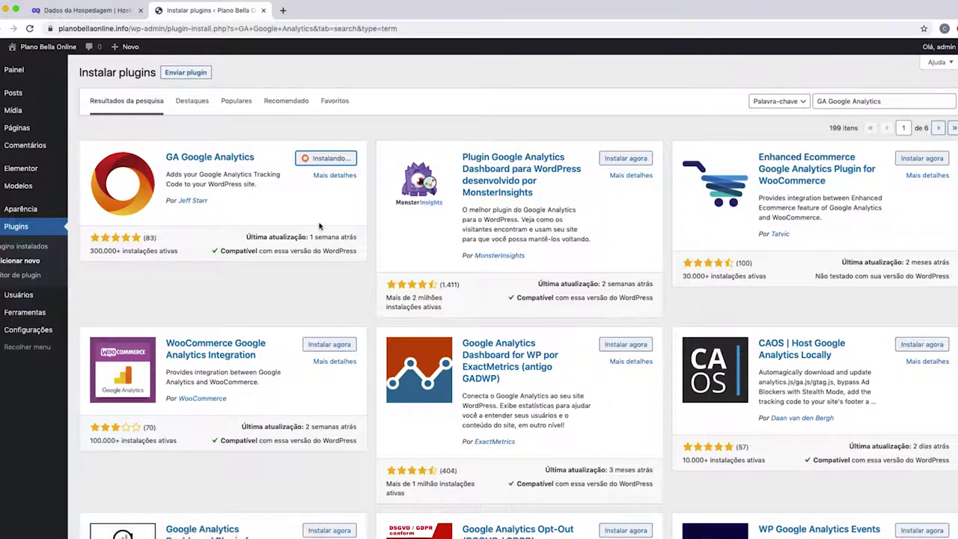
click(341, 160)
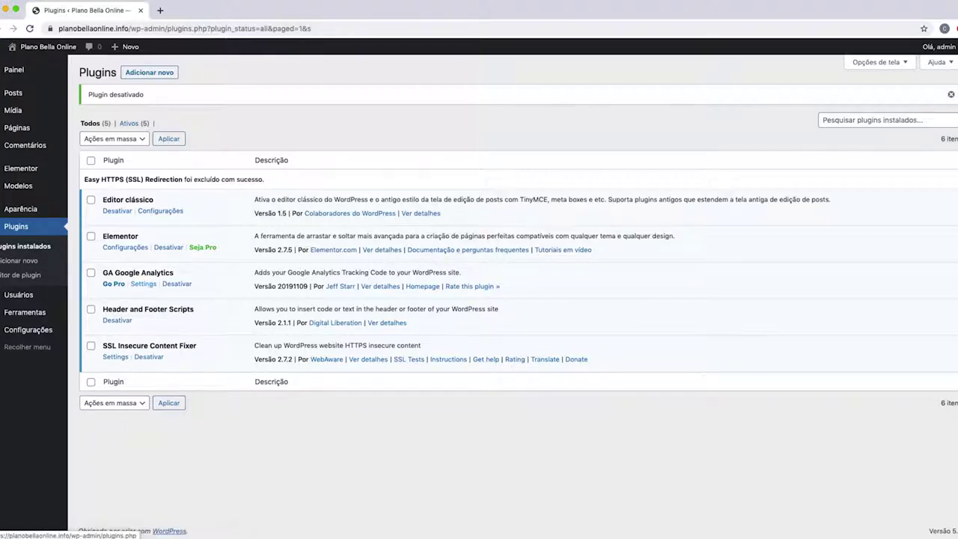
Search the plugin directory for "Easy HTTPS Redirection", then install and activate Easy HTTPS Redirection (SSL)
click(22, 259)
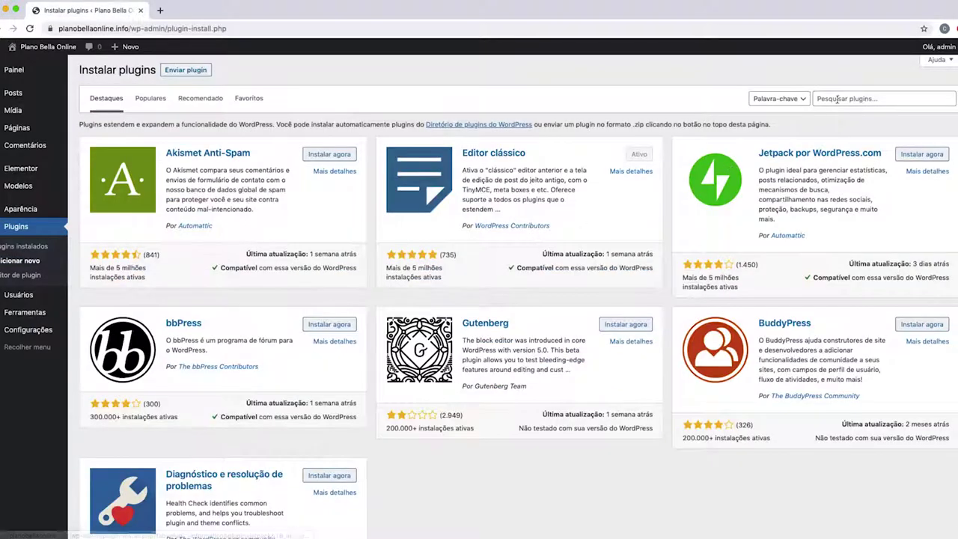
click(883, 101)
text(edirection)
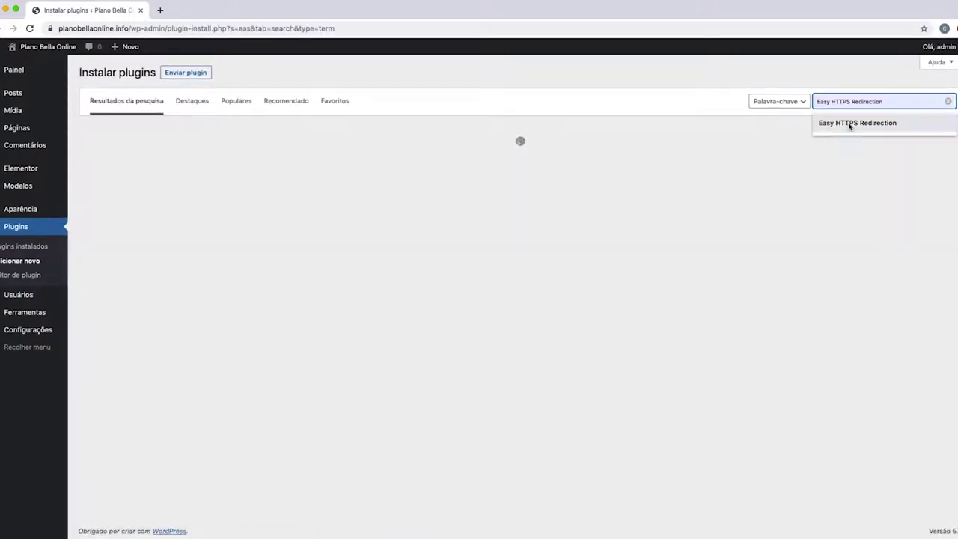
click(850, 124)
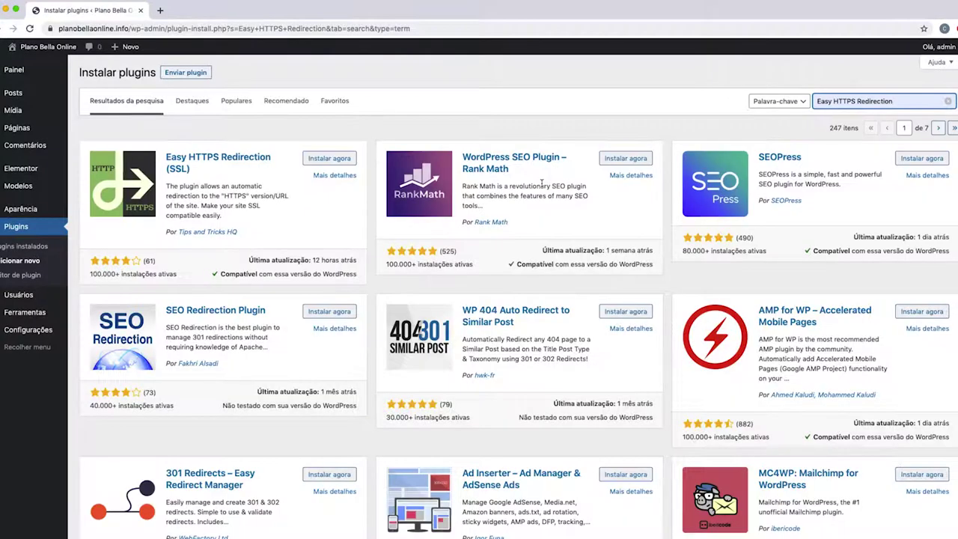
click(321, 158)
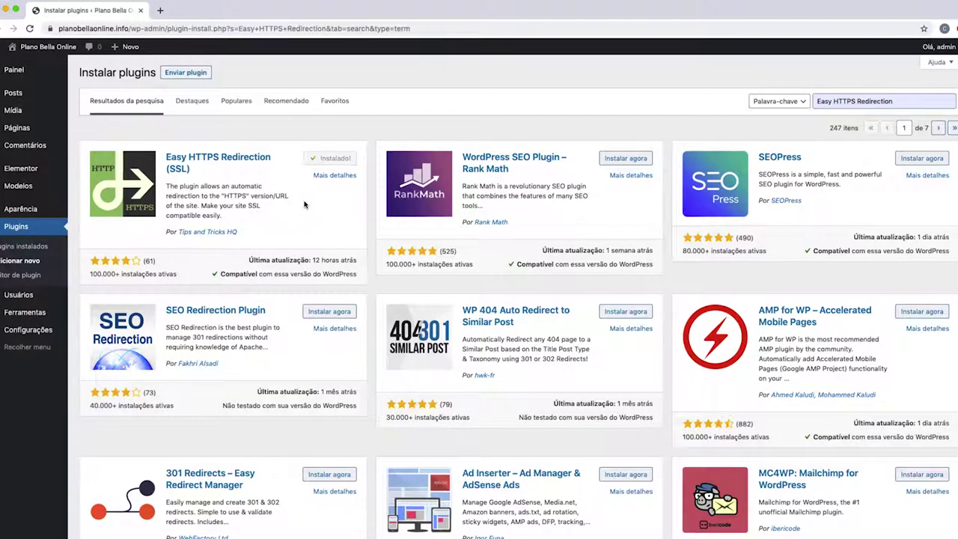
key(Return)
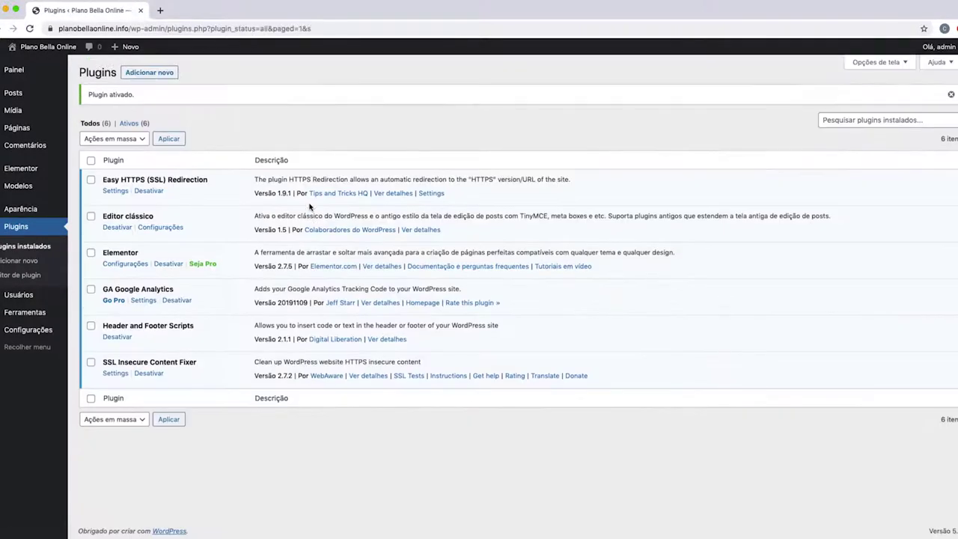
Enable automatic HTTPS redirection for the whole domain, force resources to use HTTPS URLs, and save the plugin's settings
click(112, 192)
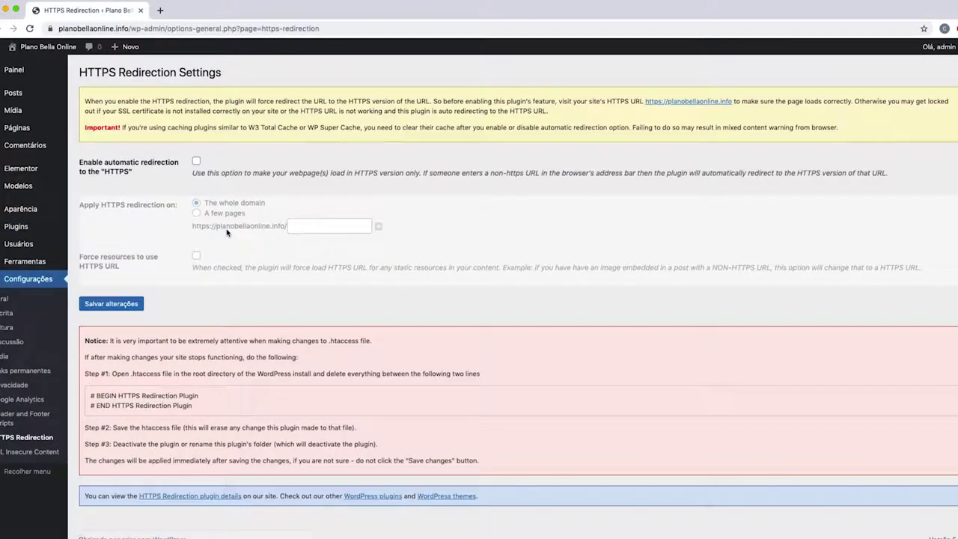
click(196, 162)
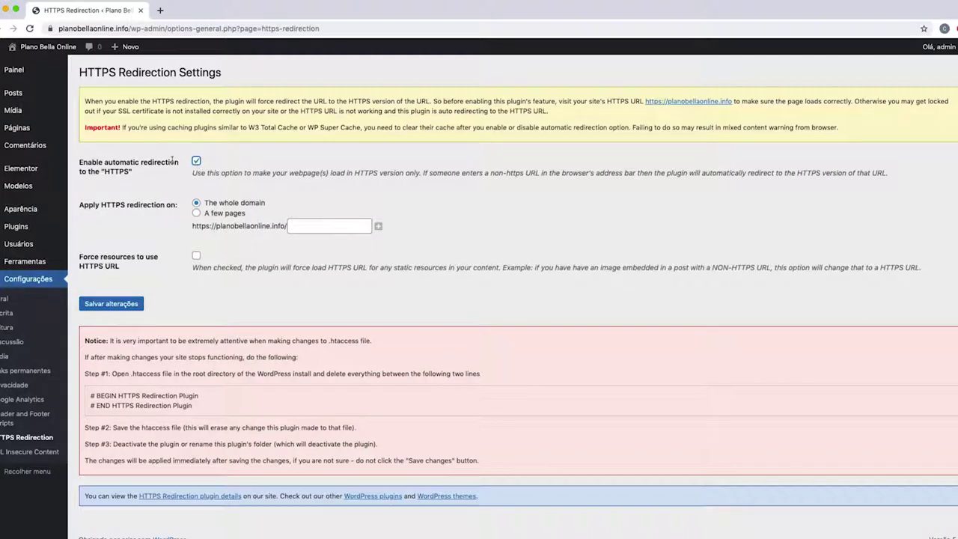
triple_click(112, 163)
click(142, 172)
click(195, 256)
click(120, 307)
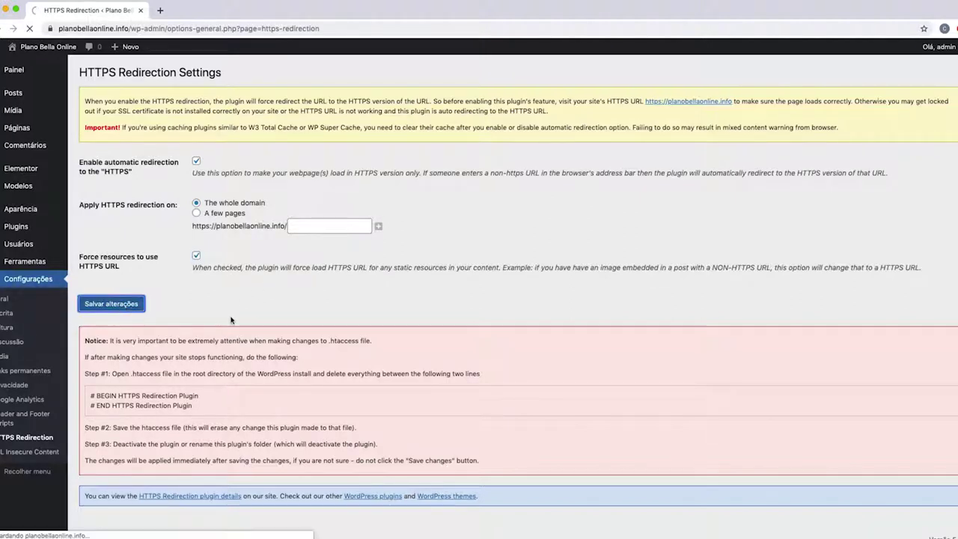
Open the published PV page in a separate tab from the pages list, check its connection security, and close it
mouse_move(43, 127)
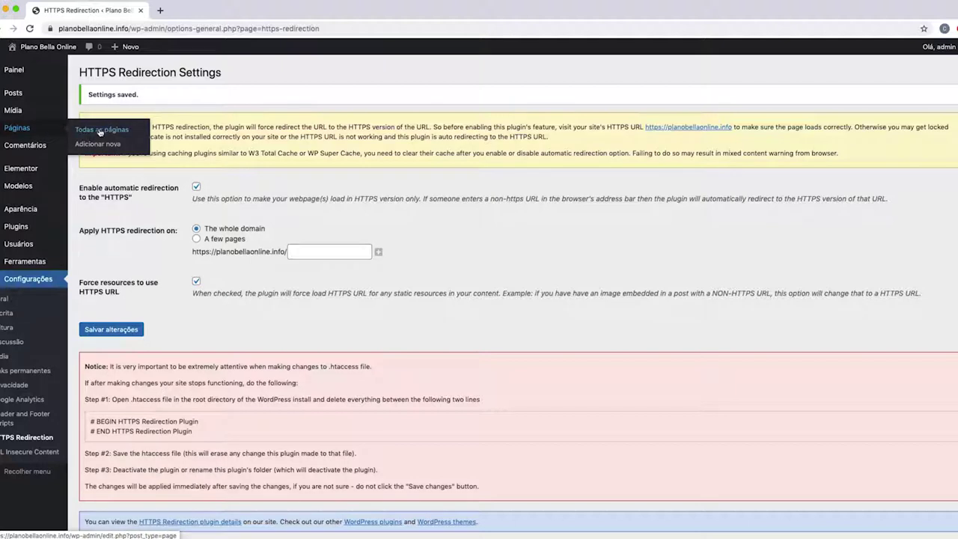
click(103, 130)
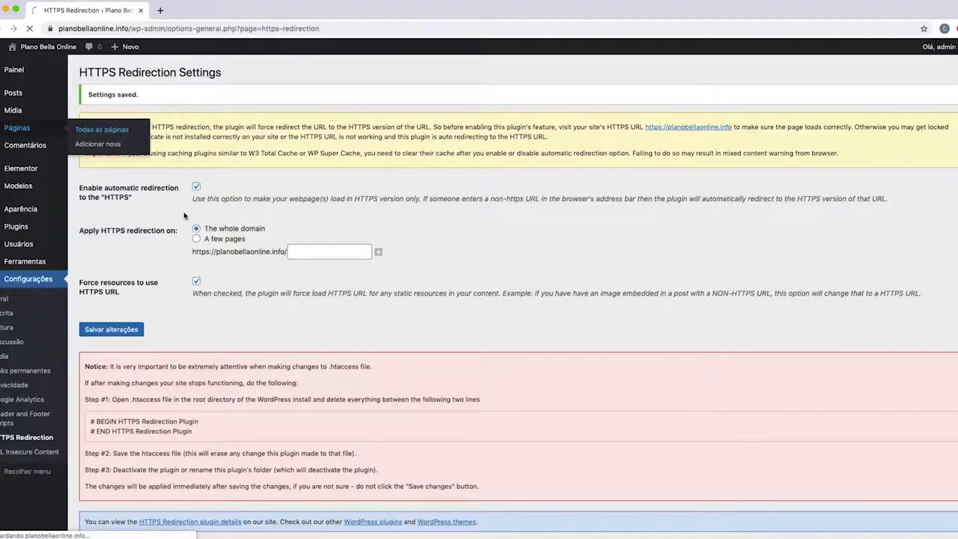
right_click(205, 191)
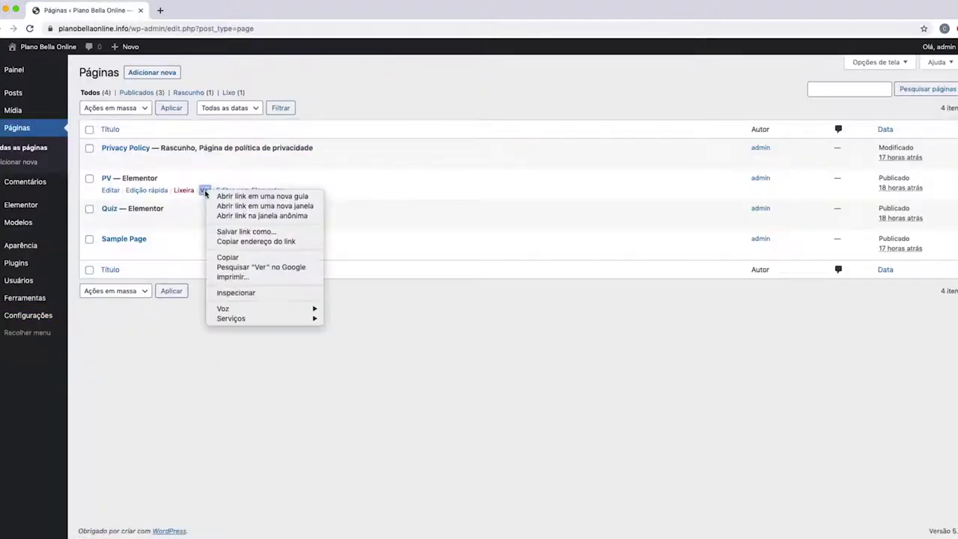
click(228, 195)
click(191, 10)
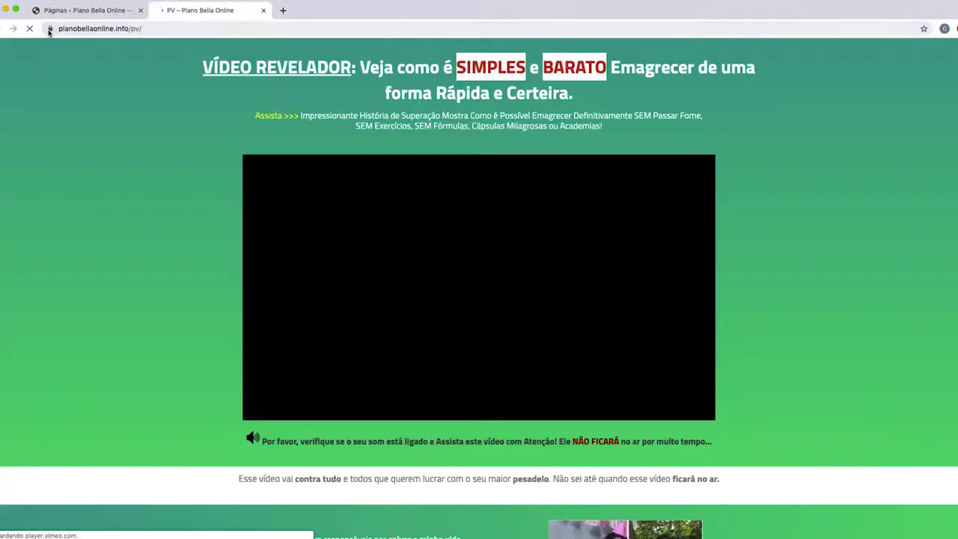
click(50, 30)
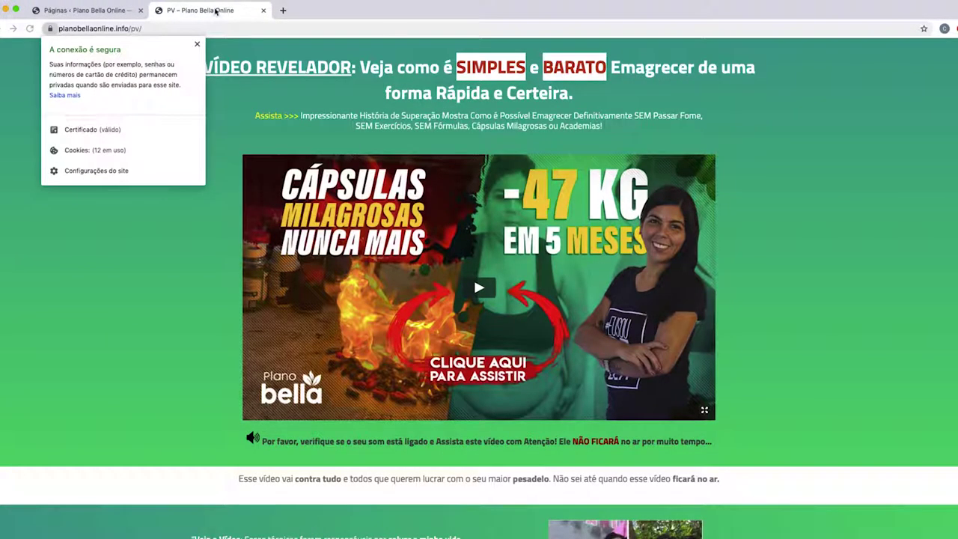
click(217, 11)
click(263, 11)
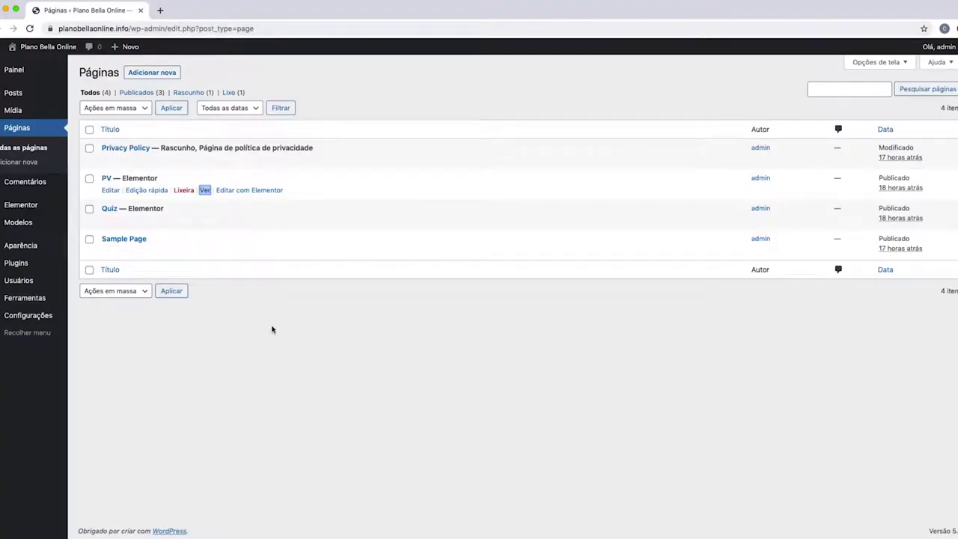
Open the list of installed plugins to review the active ones
mouse_move(16, 266)
click(133, 271)
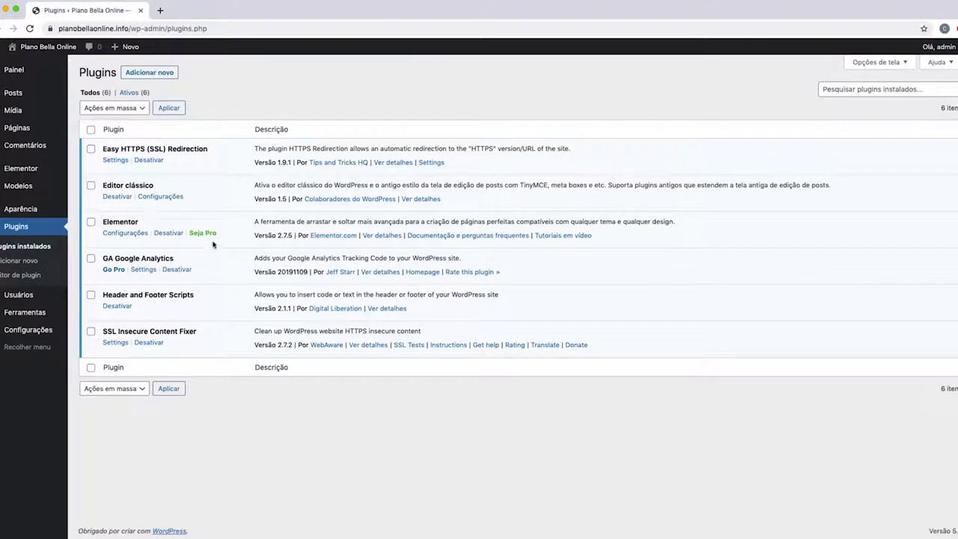